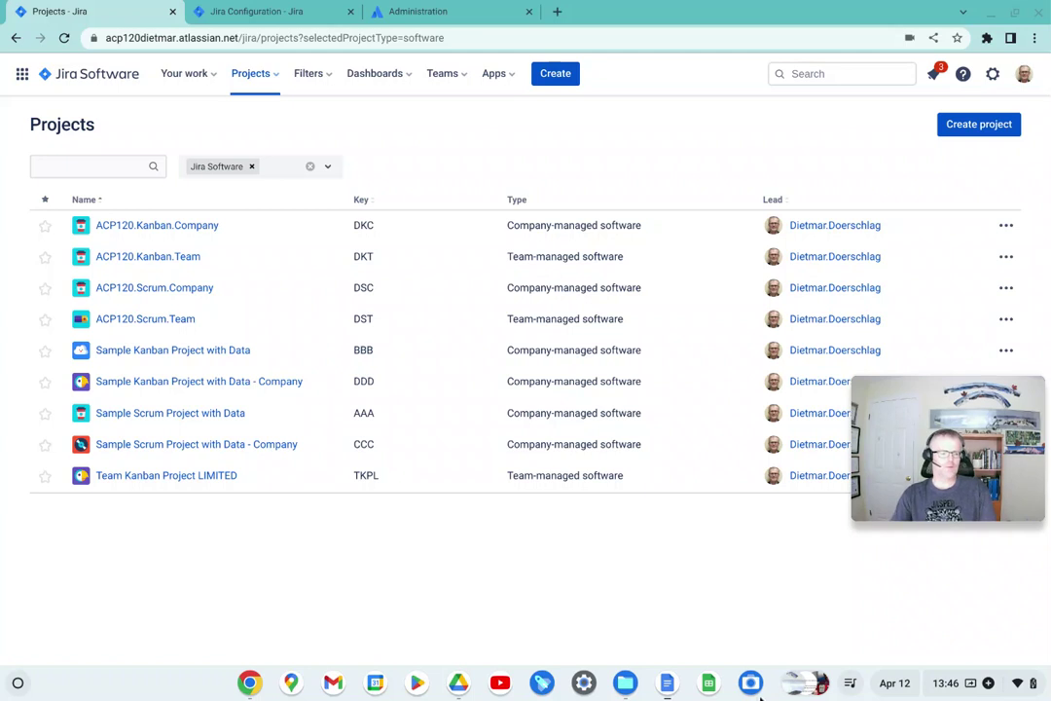
mouse_move(974, 470)
left_click_drag(966, 457, 967, 582)
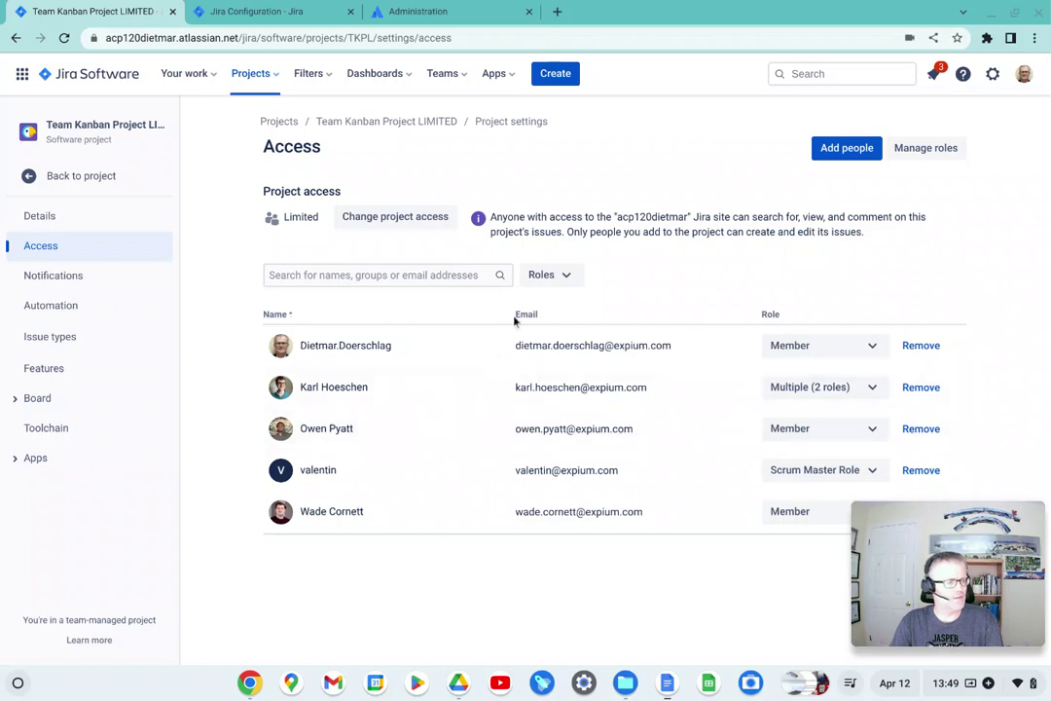
Examine the role filter and the Private, Limited and Open access options of Team Kanban Project LIMITED, cancelling the access dialog
left_click(567, 280)
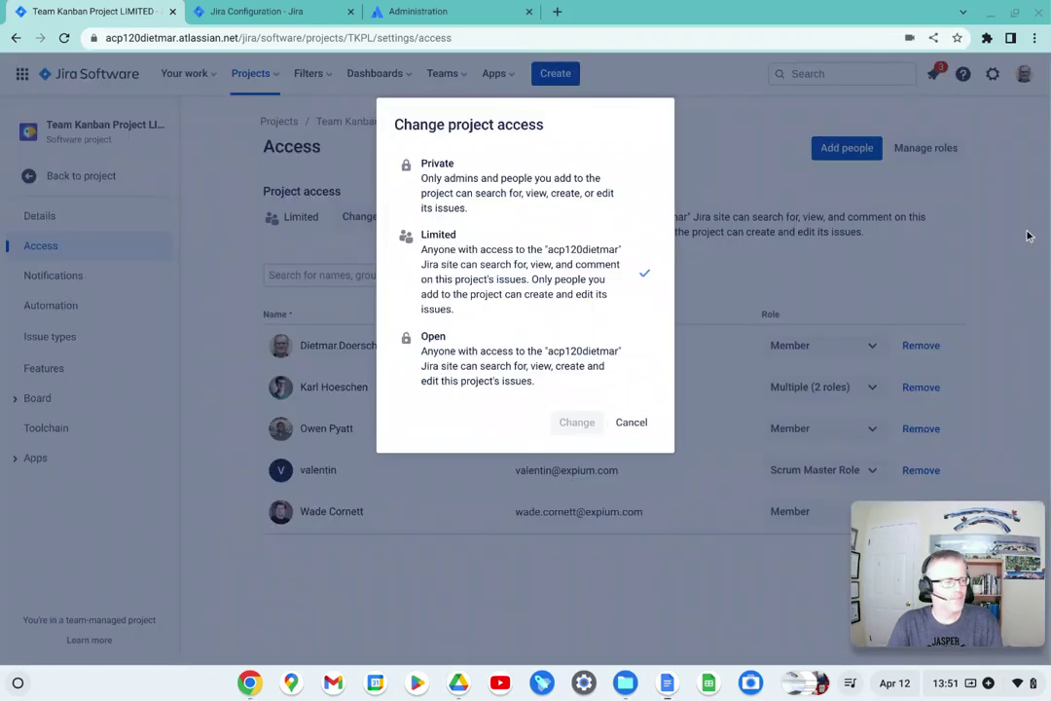
left_click(632, 422)
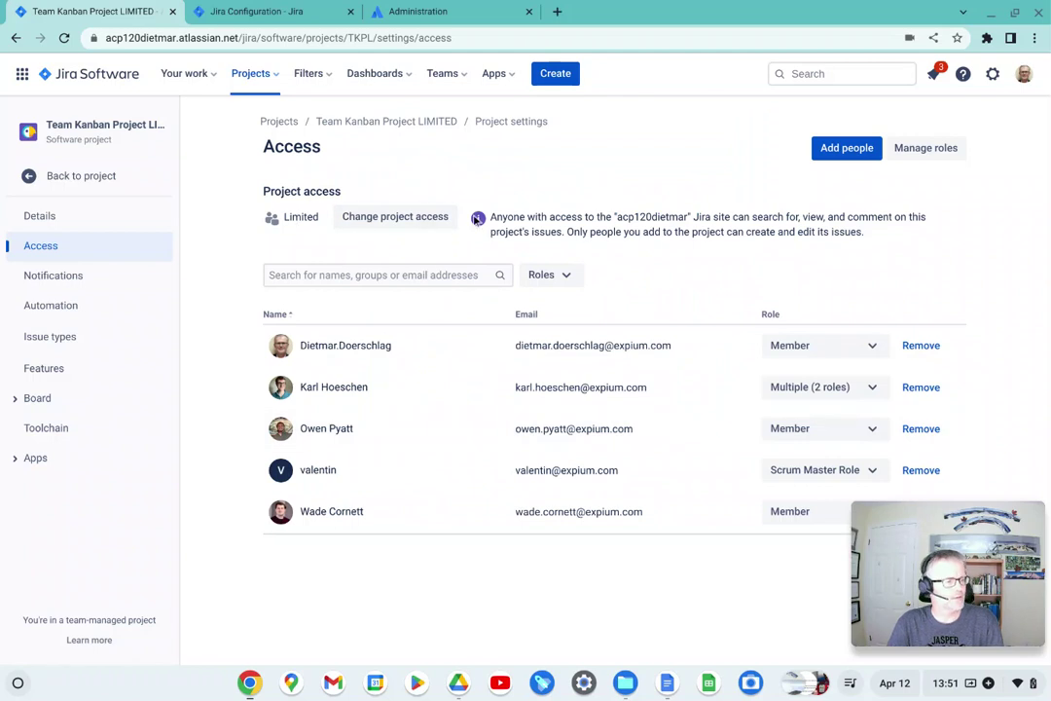
left_click(430, 220)
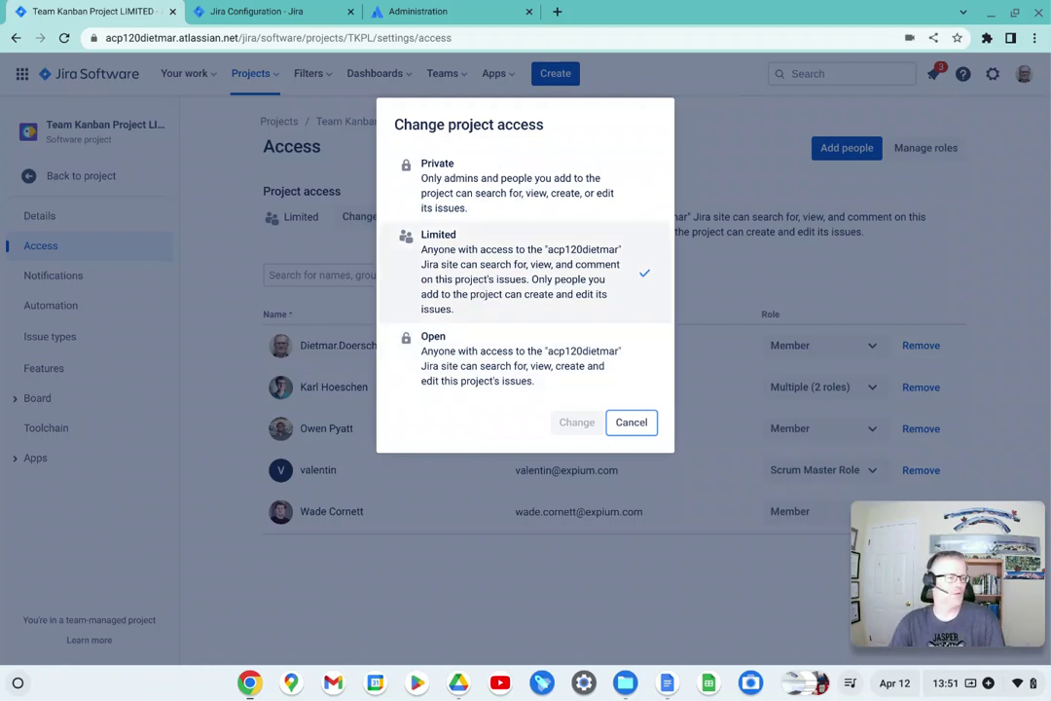
left_click(631, 422)
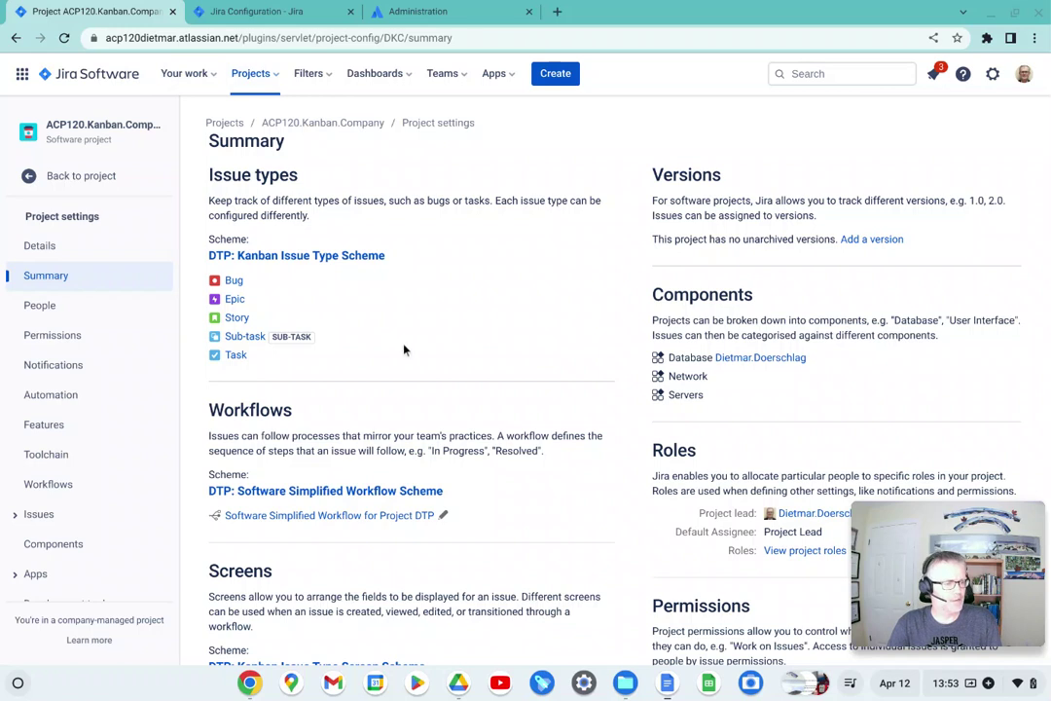
Locate the permission scheme entry in the settings summary of the ACP120.Kanban.Company project
scroll(481, 504, "down", 3)
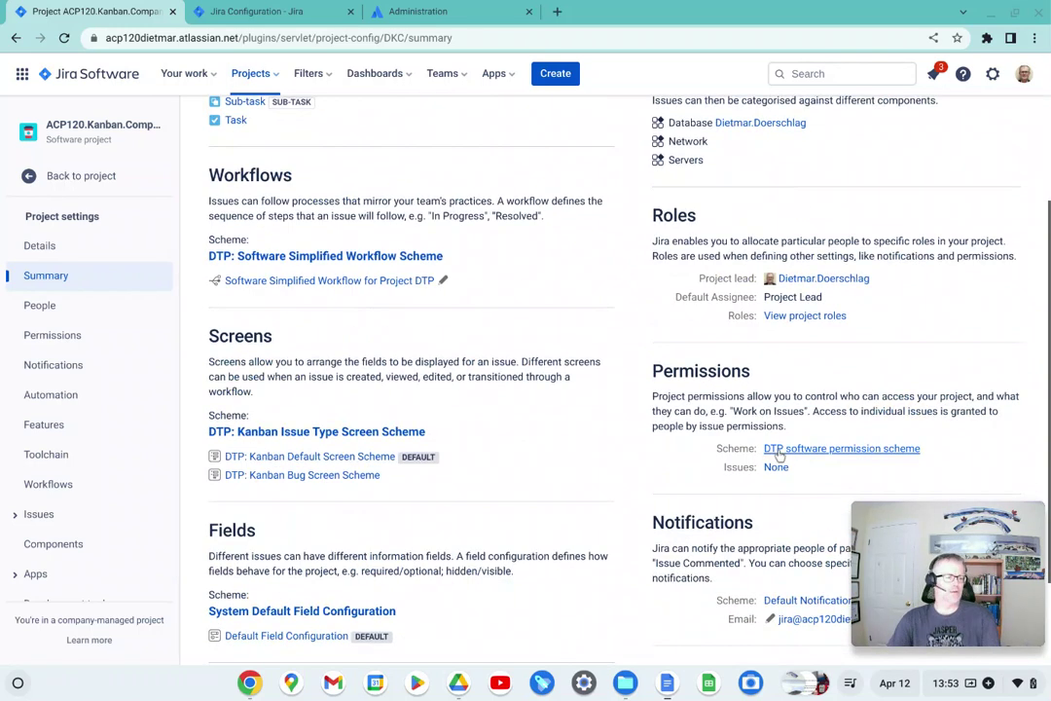
mouse_move(779, 454)
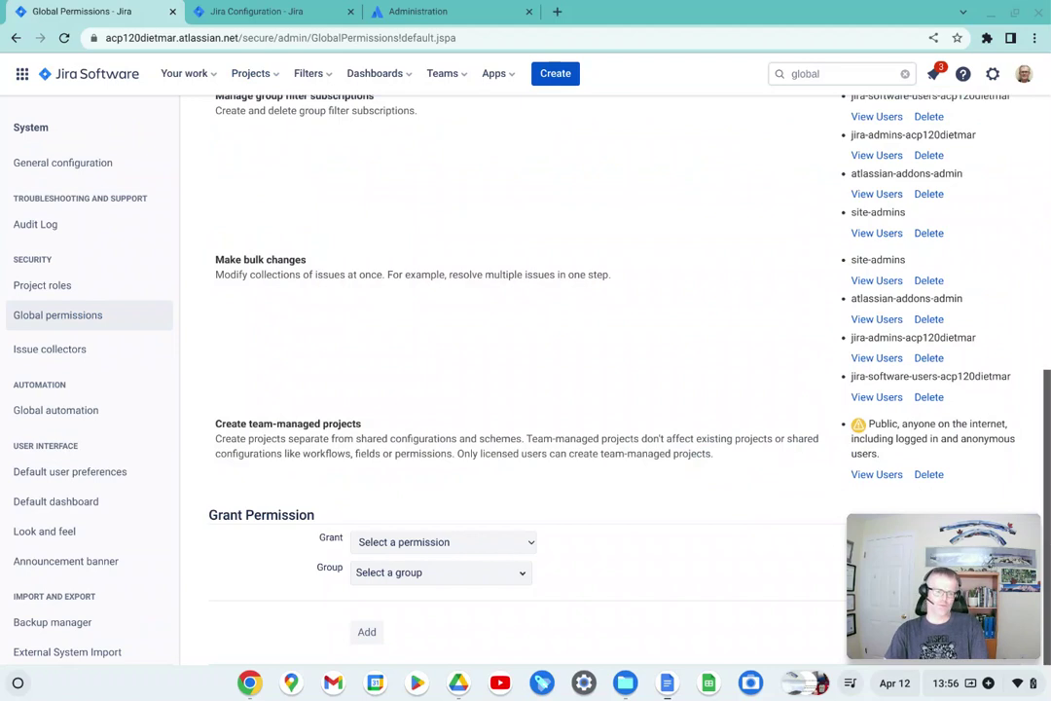
Examine the global Jira permissions and the groups each one is granted to
scroll(441, 445, "up", 6)
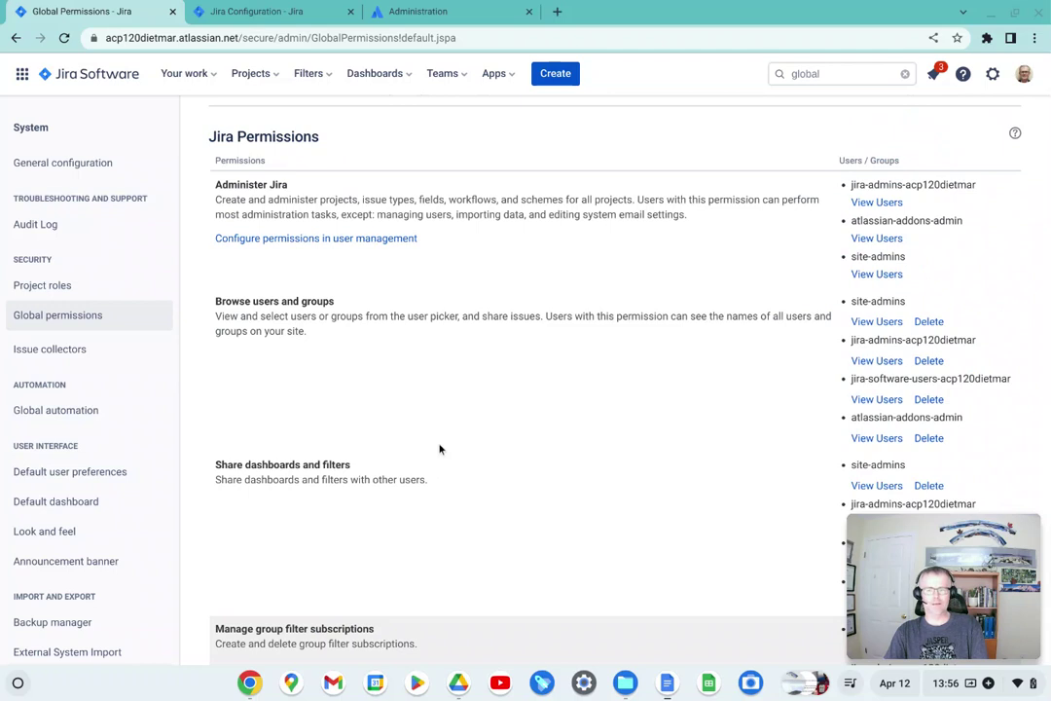
scroll(439, 449, "down", 2)
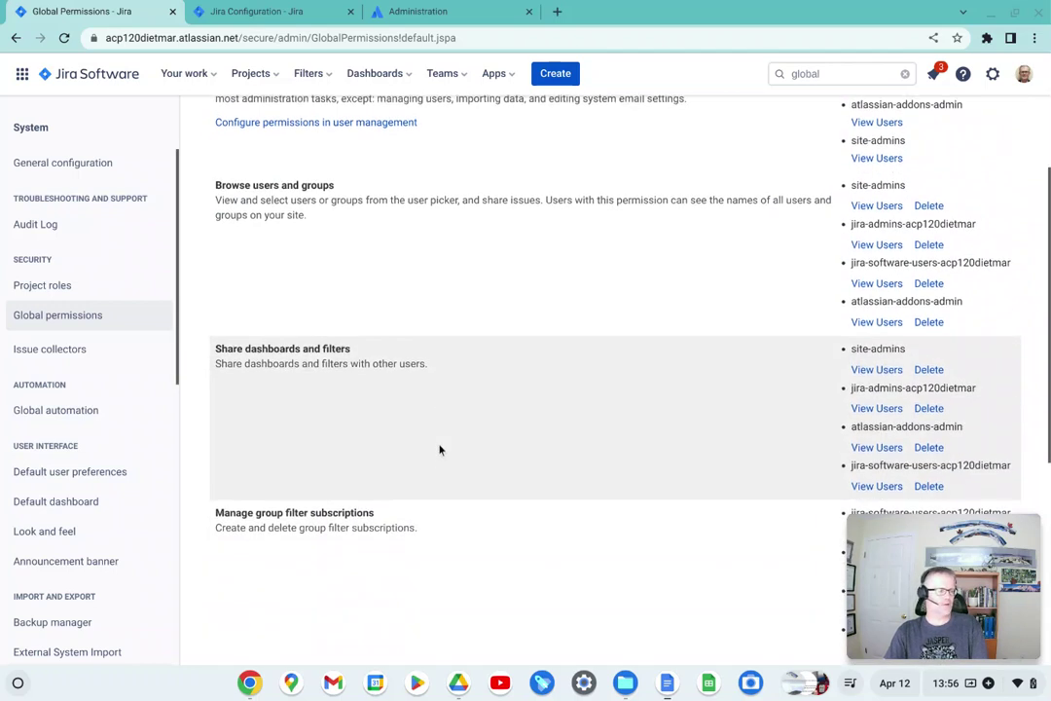
scroll(439, 450, "up", 2)
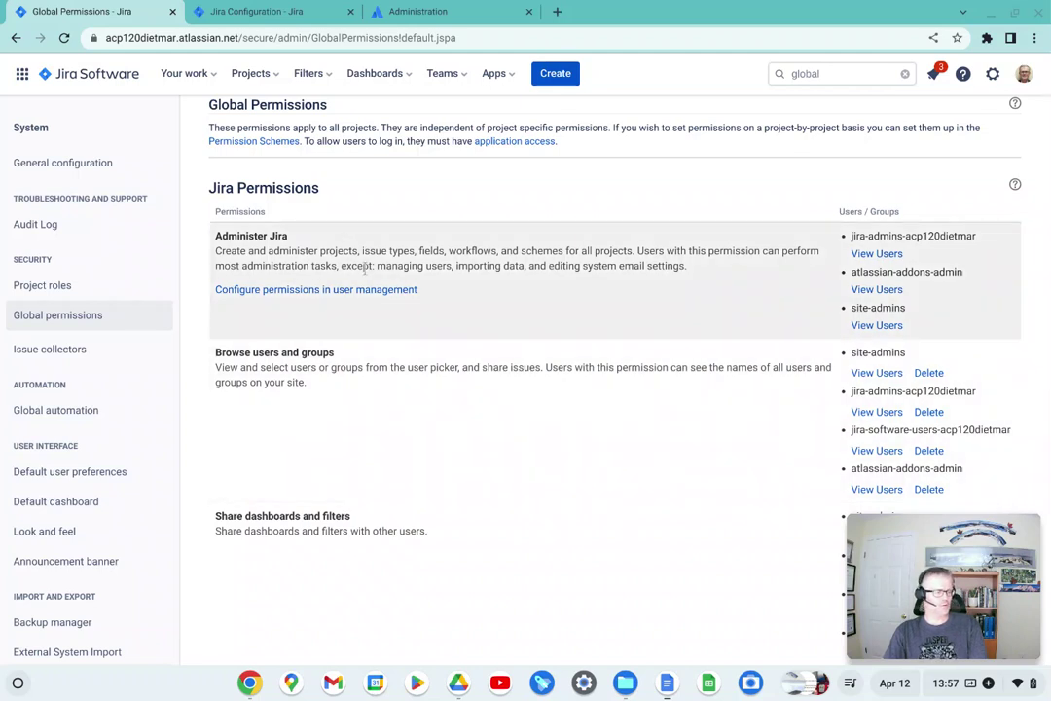
scroll(345, 229, "up", 1)
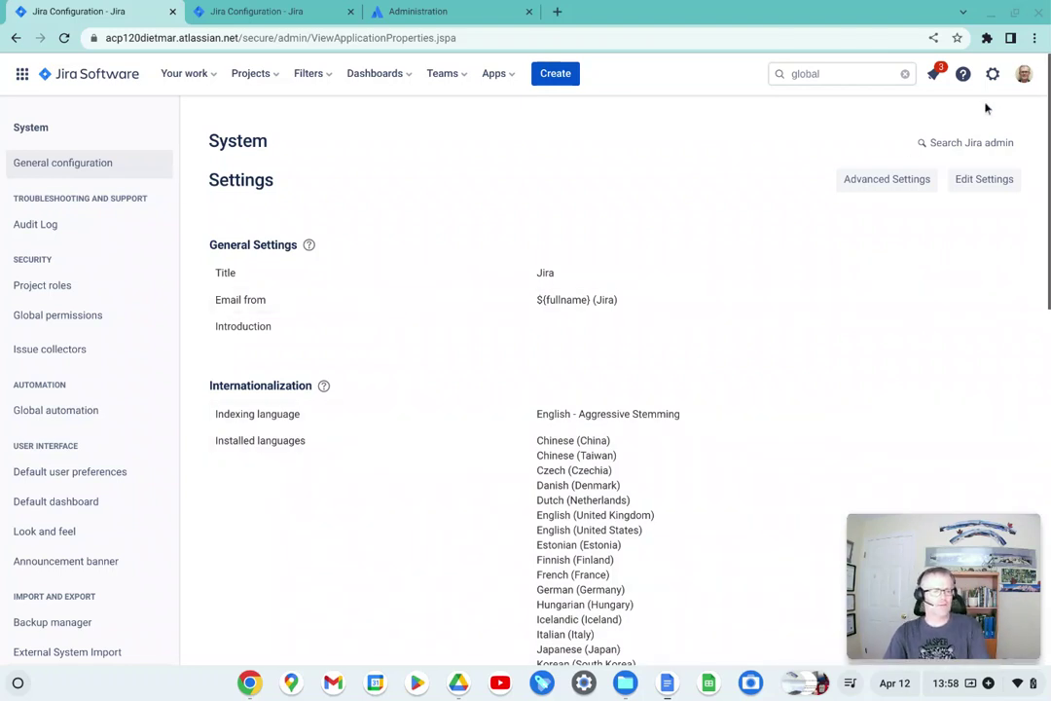
Open the project roles page in the Jira system settings
left_click(993, 76)
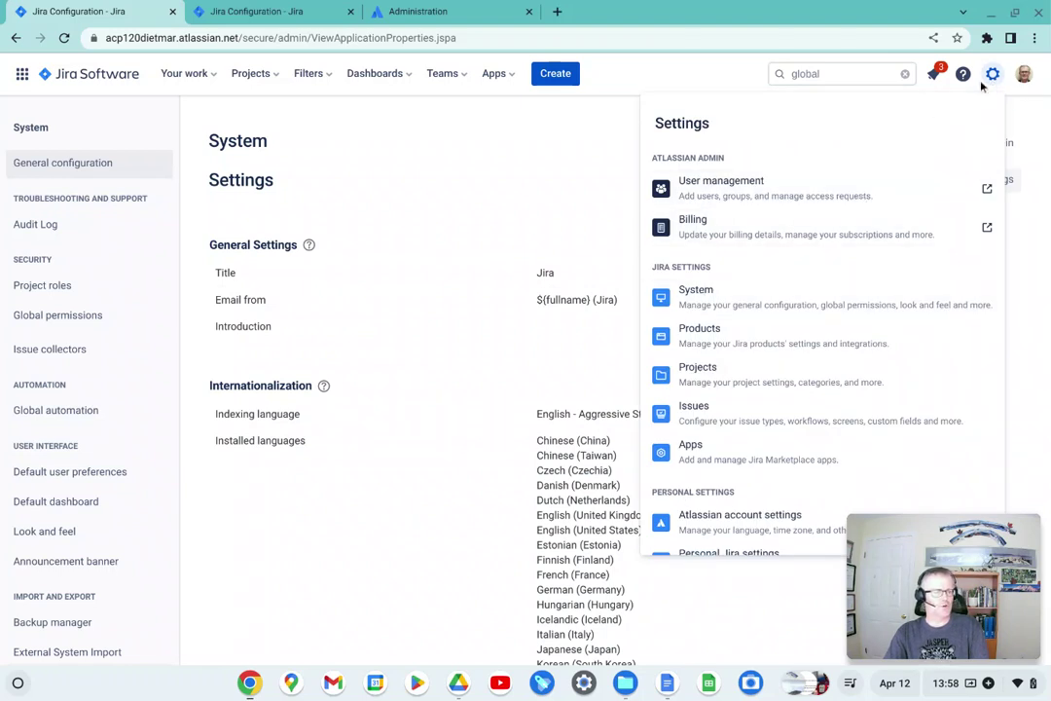
left_click(691, 294)
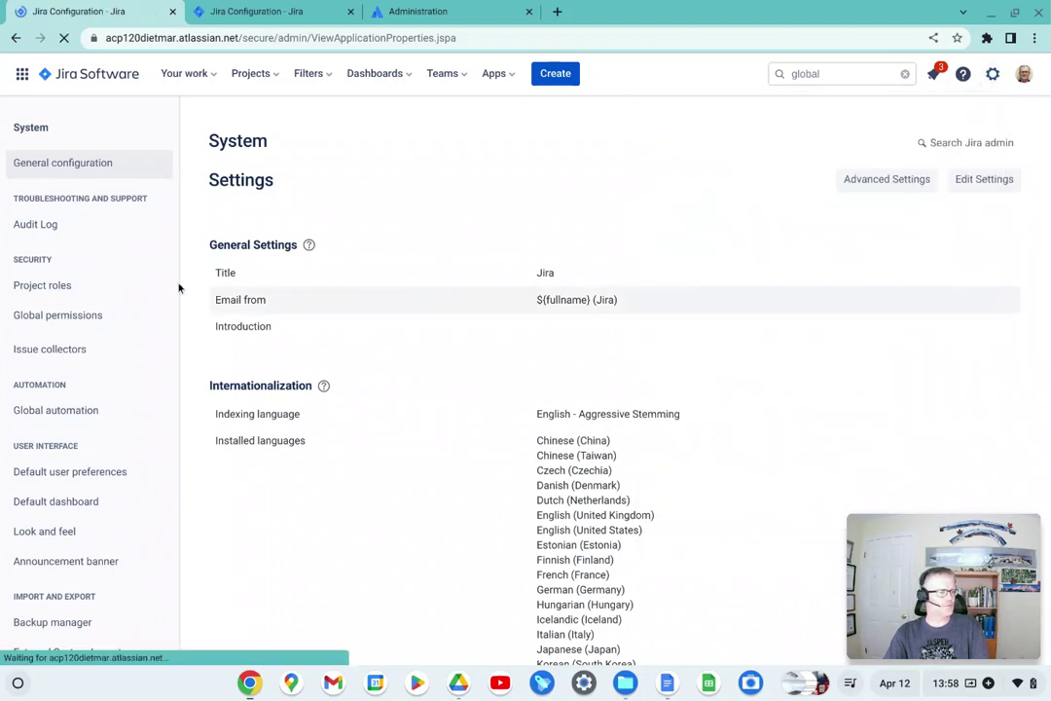
left_click(56, 288)
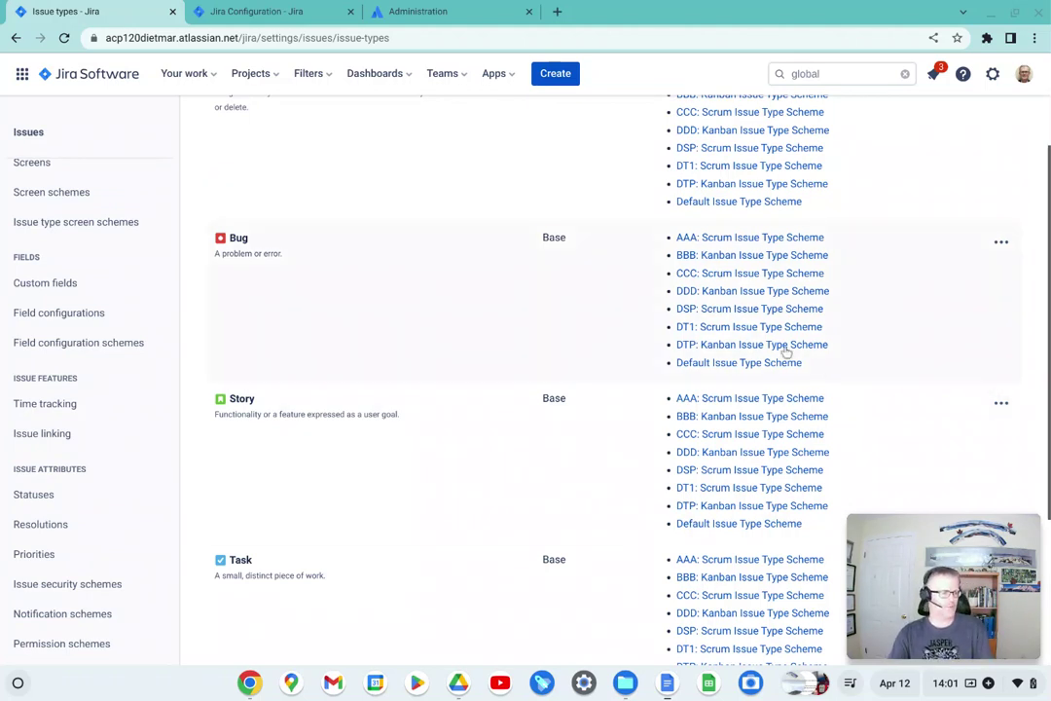
Open the CCC software permission scheme from the permission schemes in the Jira issue settings
left_click(993, 75)
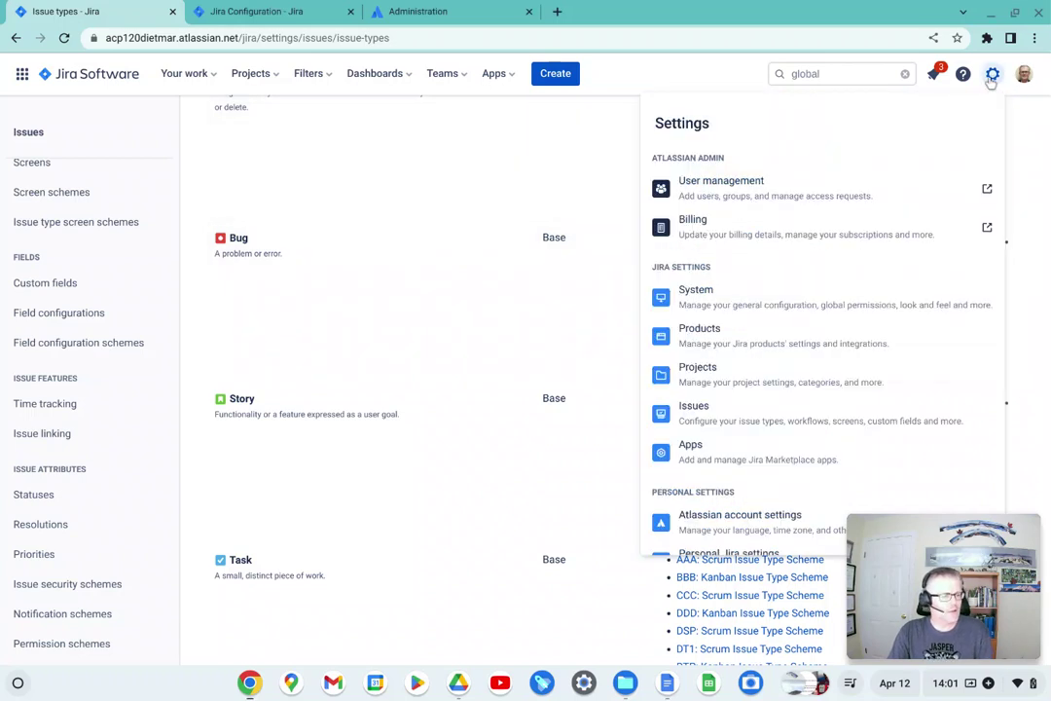
left_click(699, 413)
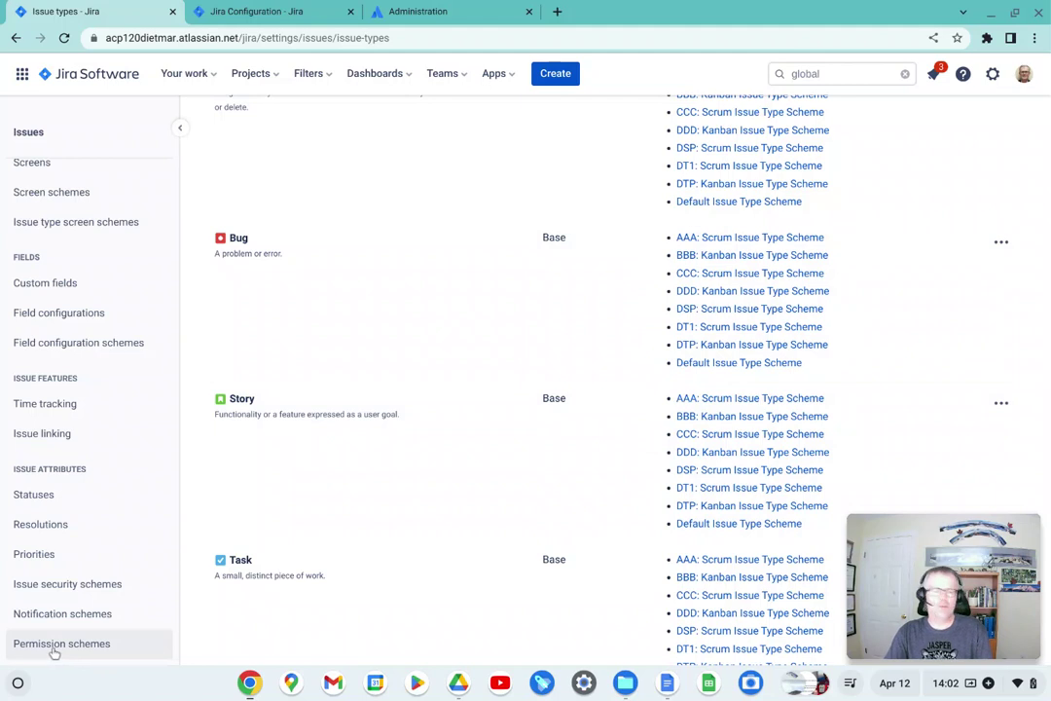
left_click(59, 645)
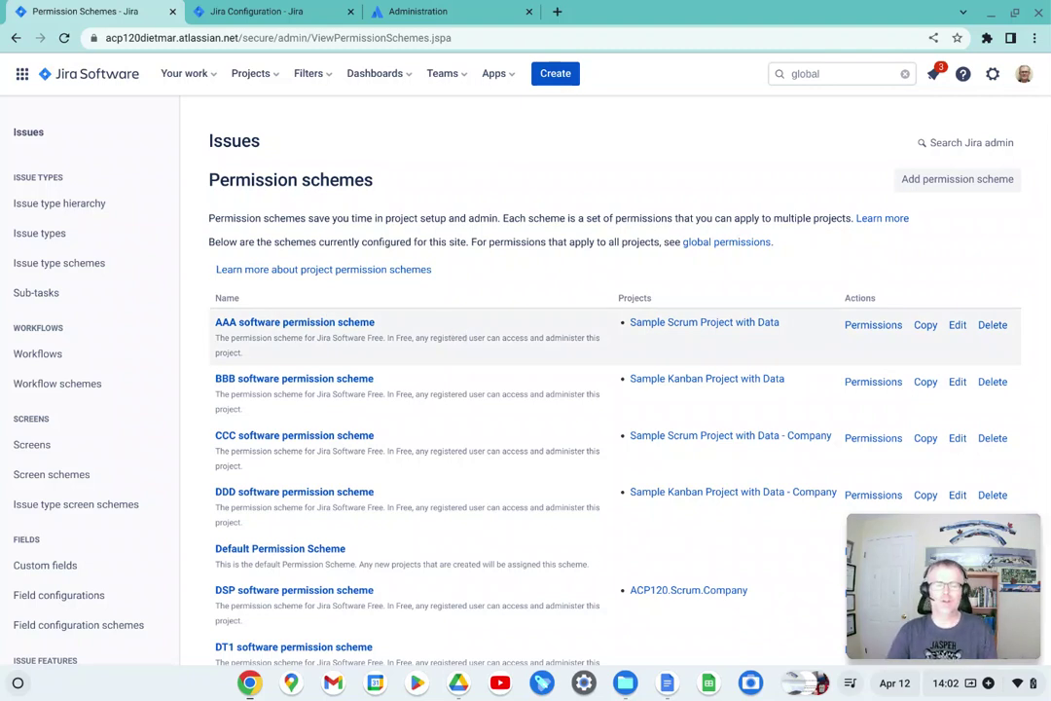
mouse_move(879, 564)
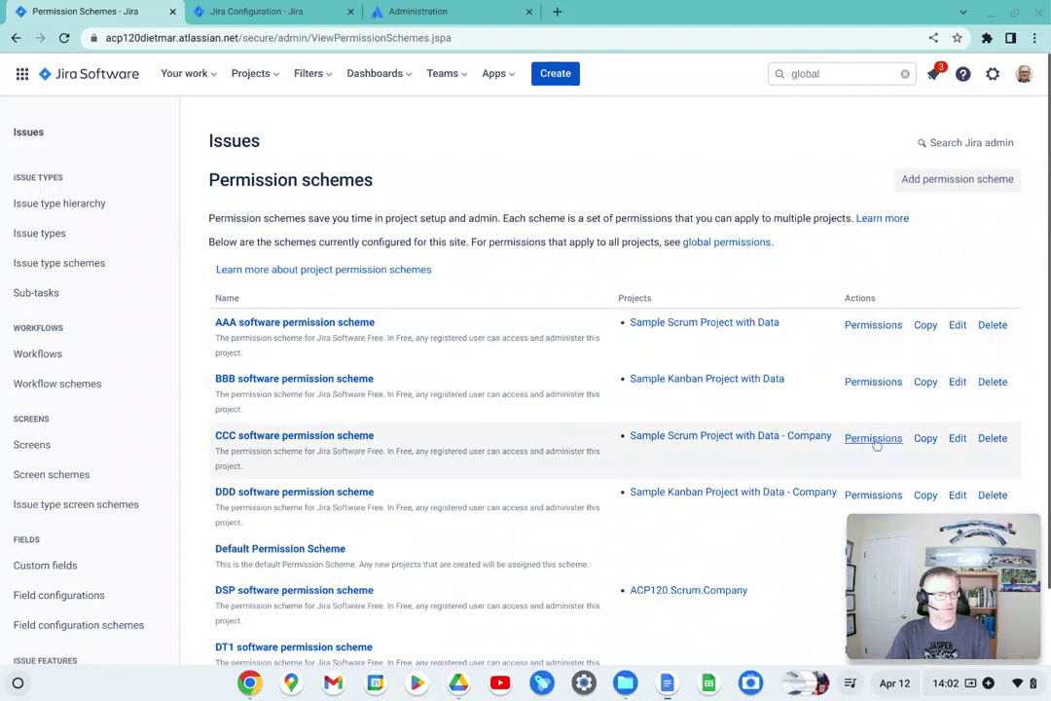
left_click(288, 438)
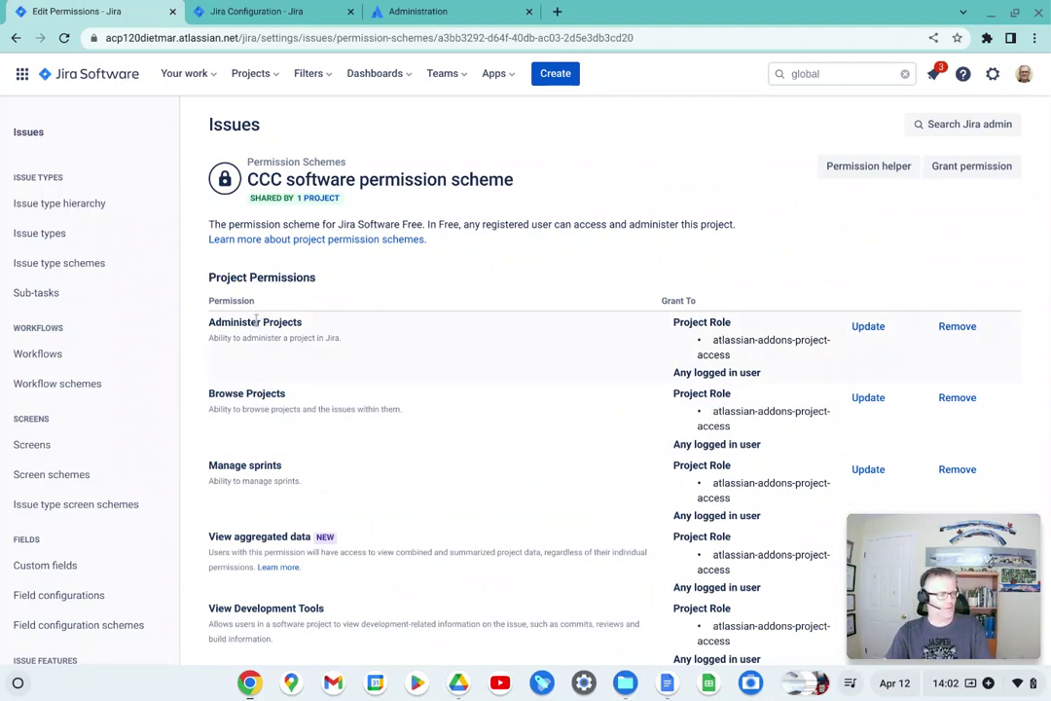
Examine the project, issue, voters and watchers, and comments permissions of the CCC software permission scheme and who they are granted to
scroll(260, 328, "down", 1)
scroll(260, 317, "down", 2)
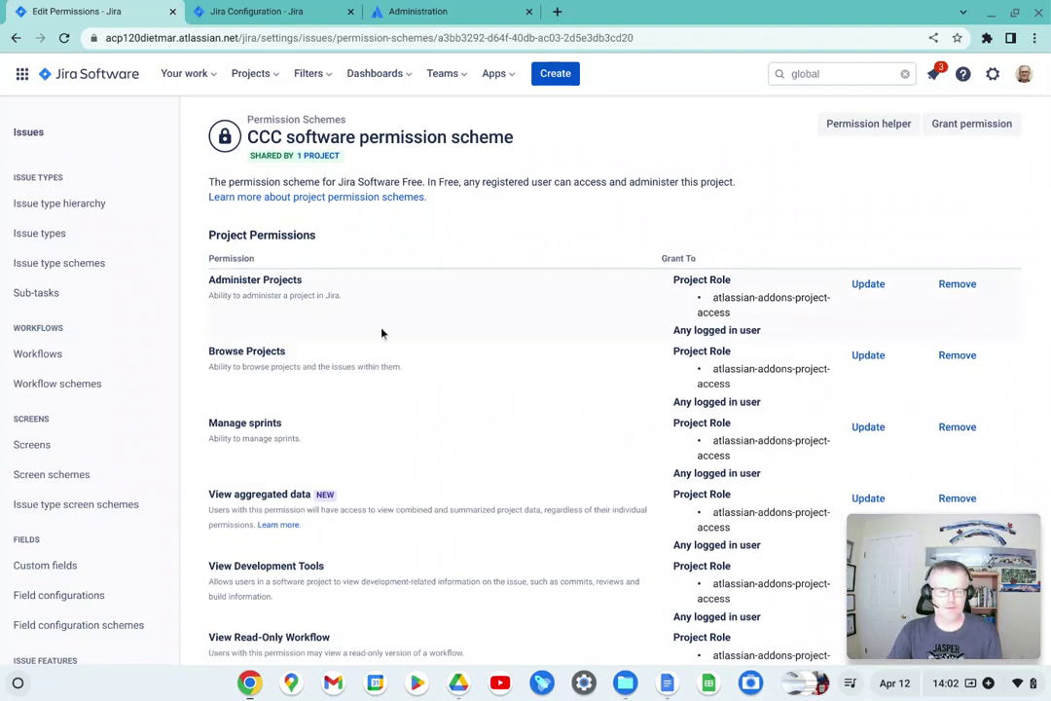
scroll(283, 502, "down", 5)
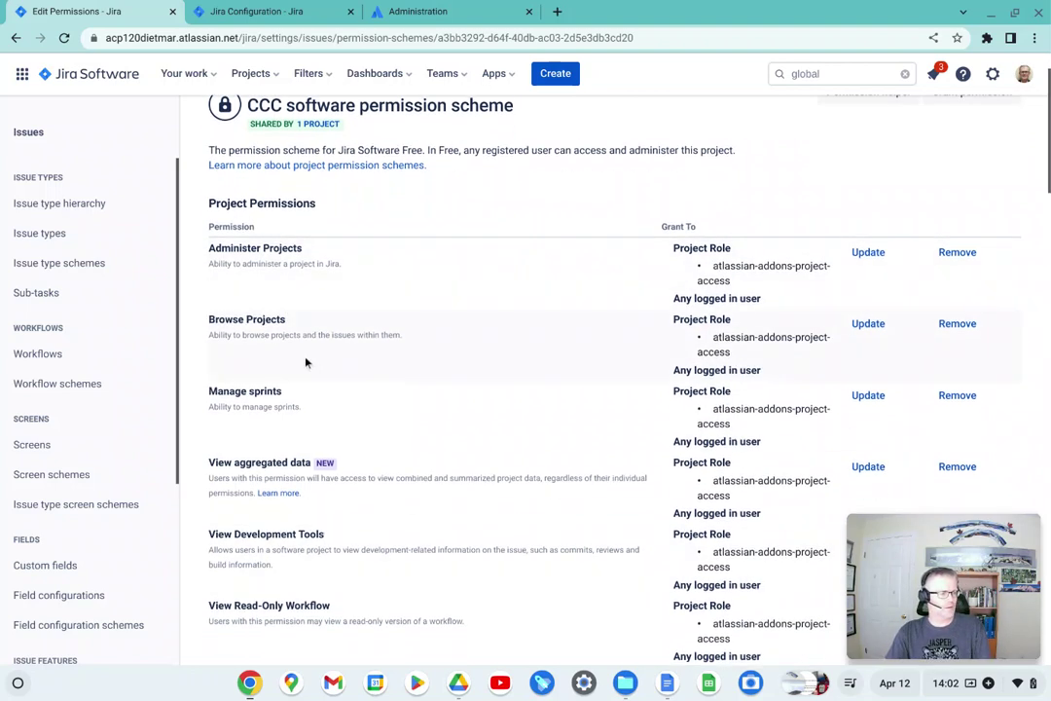
scroll(283, 504, "down", 9)
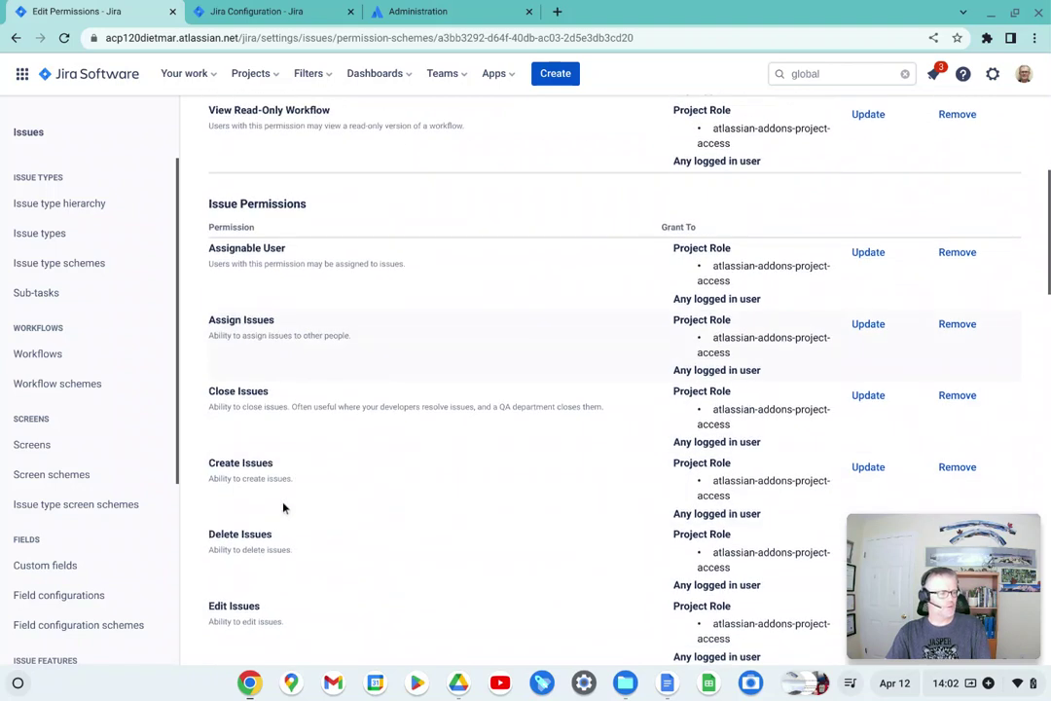
scroll(283, 508, "down", 6)
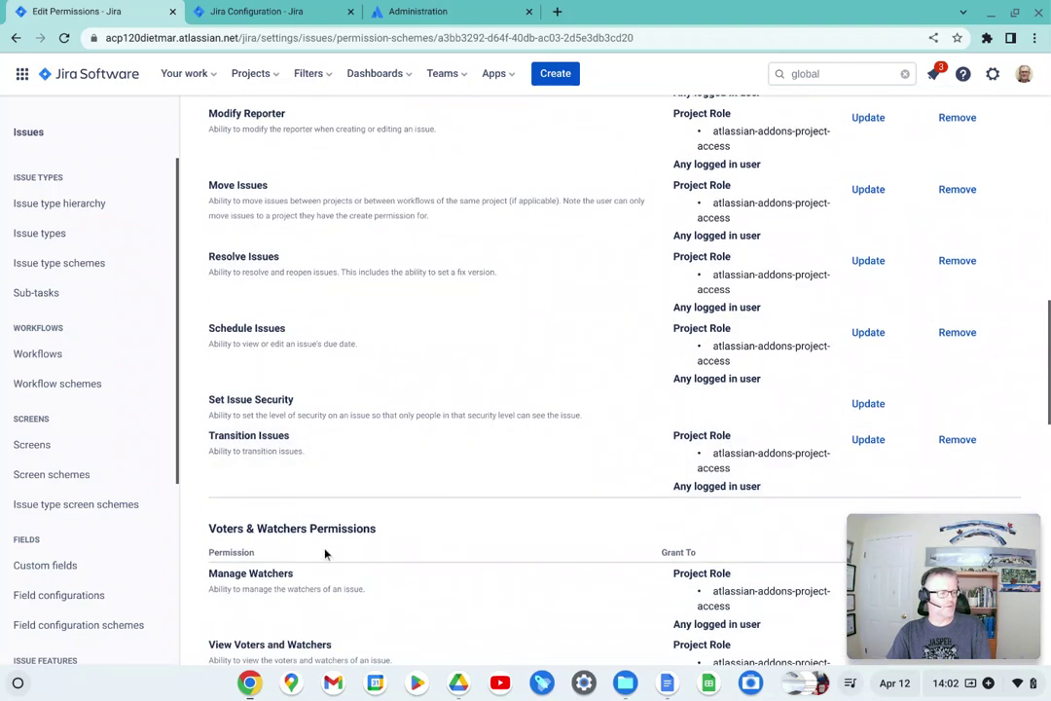
scroll(331, 548, "down", 4)
scroll(345, 545, "down", 2)
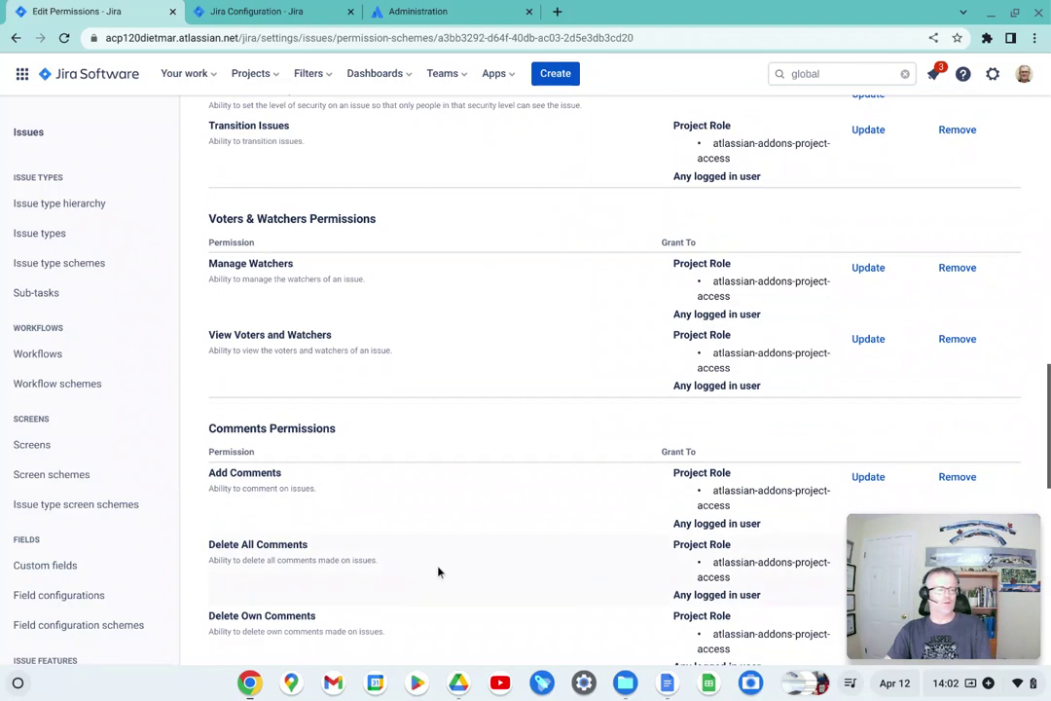
scroll(281, 341, "up", 20)
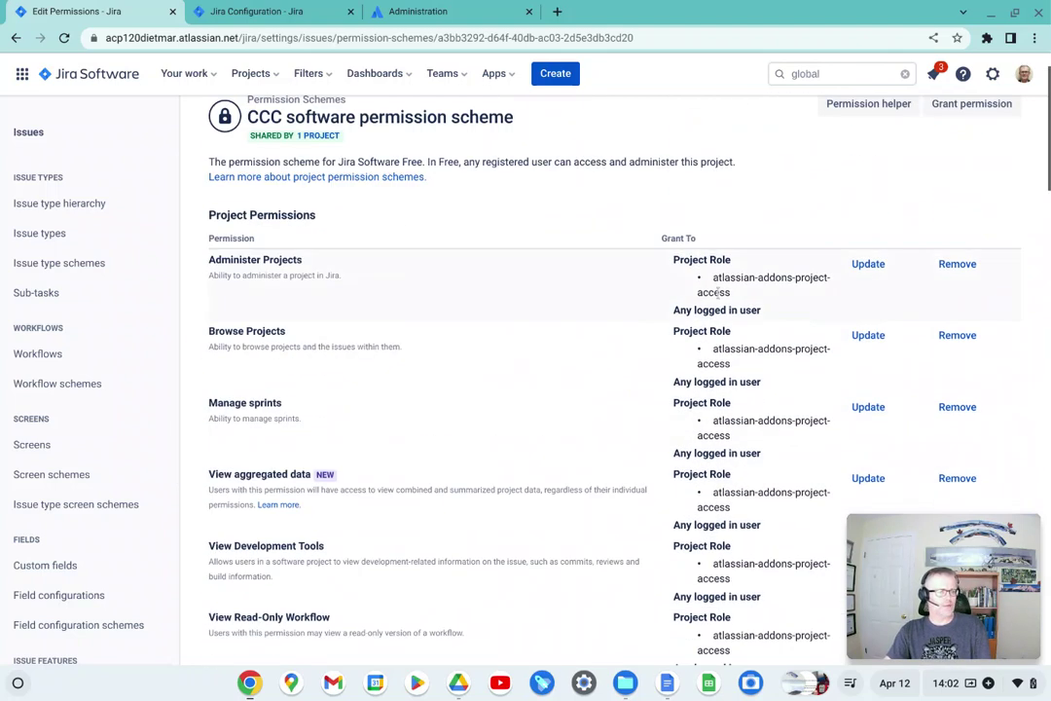
Examine which groups the Administer Projects permission can be granted to, and clear the Group option again
left_click(868, 264)
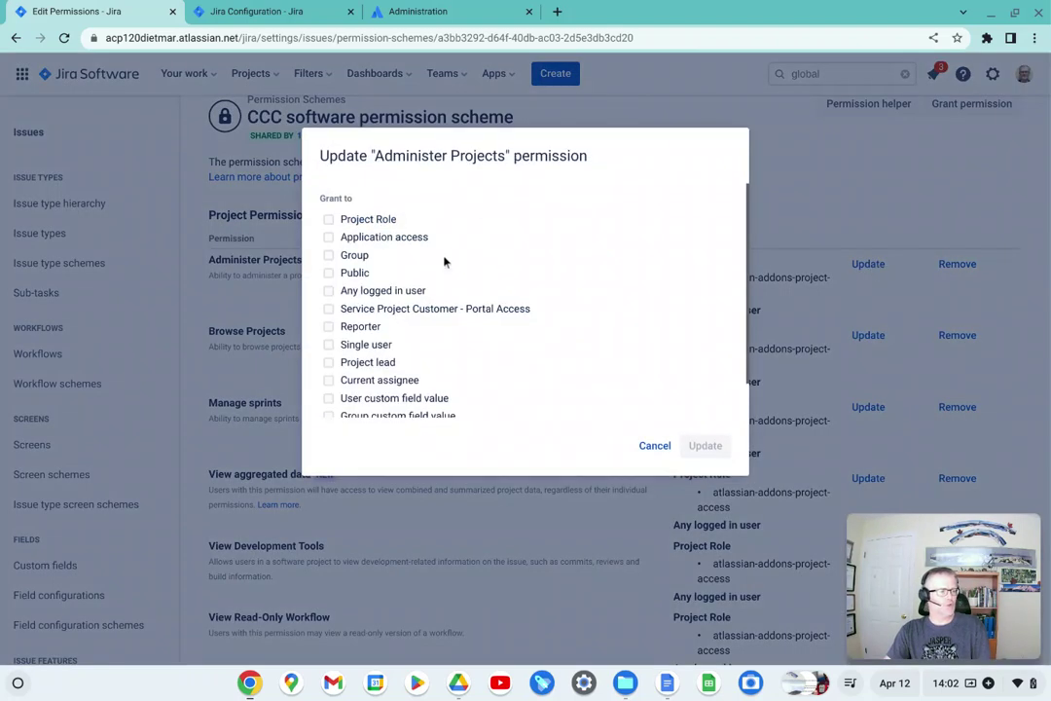
left_click(329, 255)
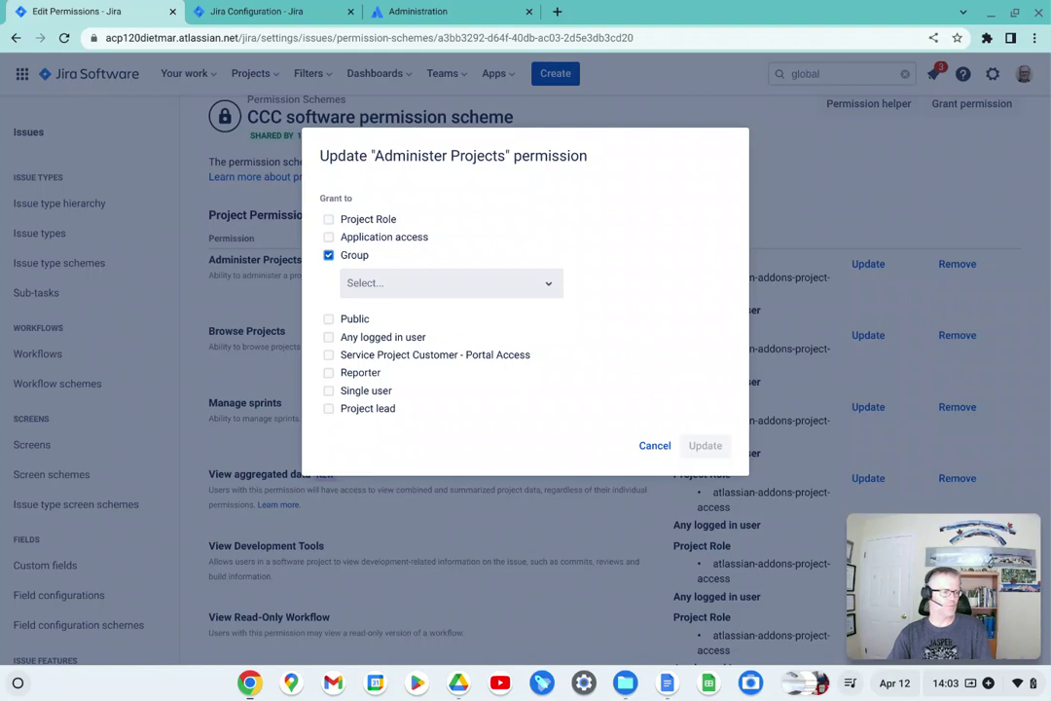
left_click(365, 282)
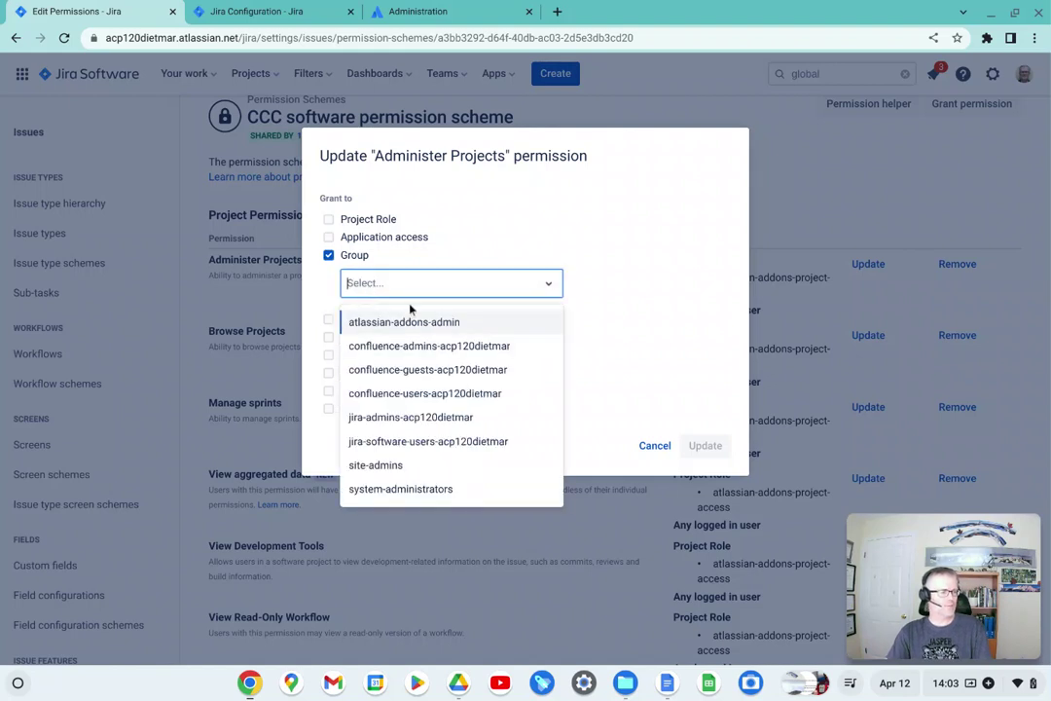
key("Escape")
left_click(591, 256)
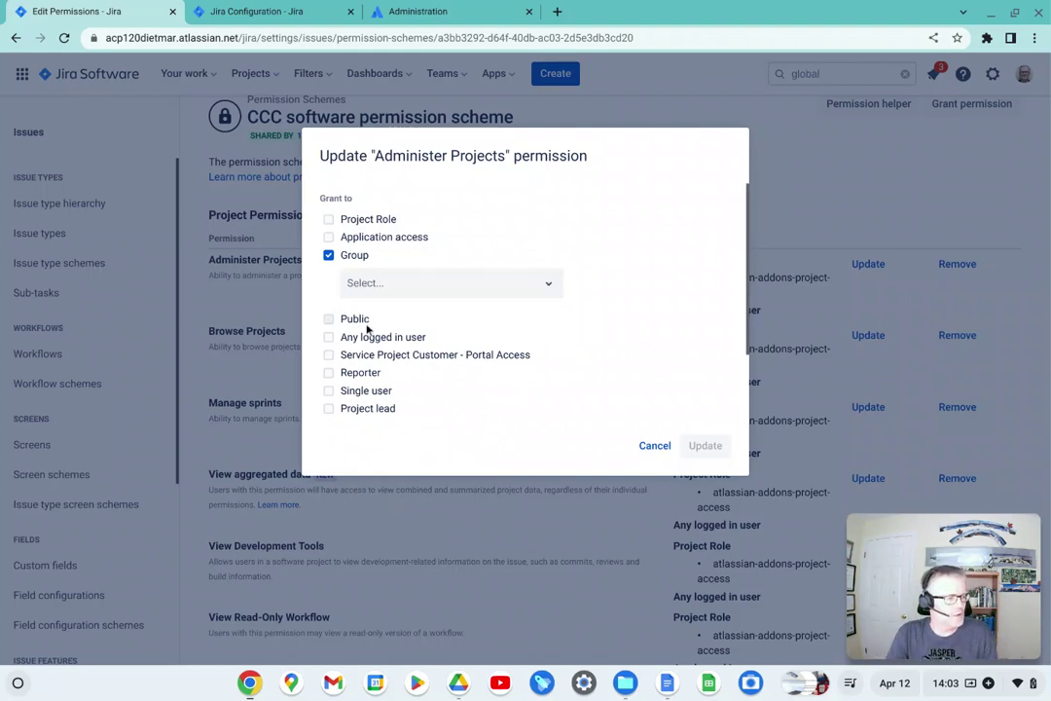
left_click(328, 255)
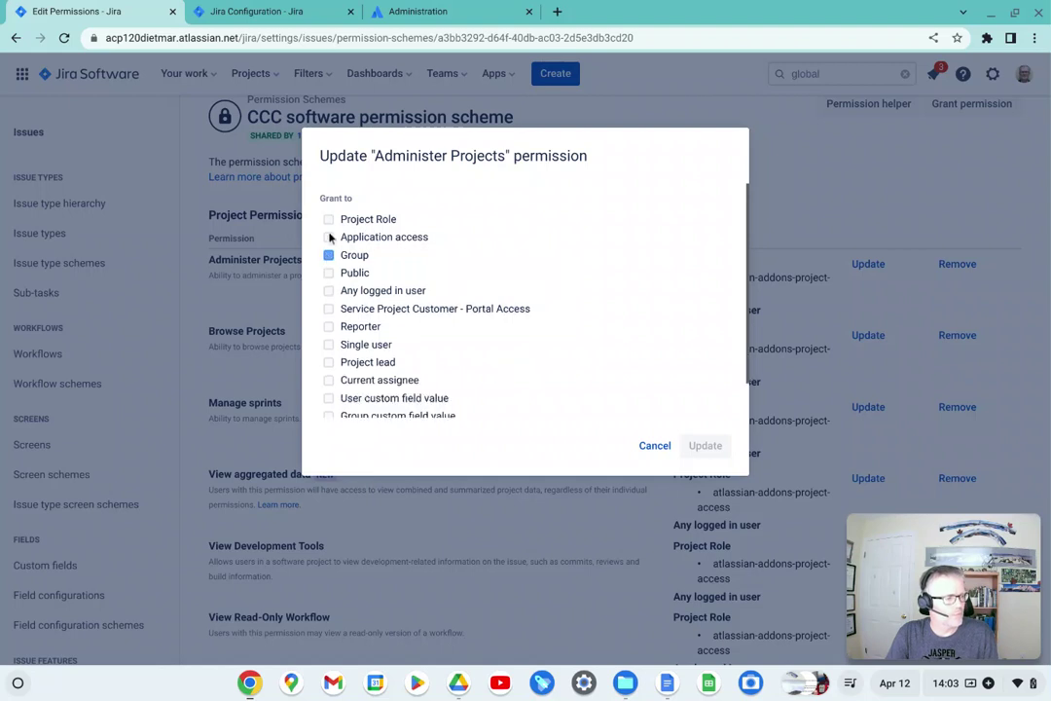
Examine the Project Role choices and the remaining grant options for Administer Projects, and cancel the permission update
left_click(328, 219)
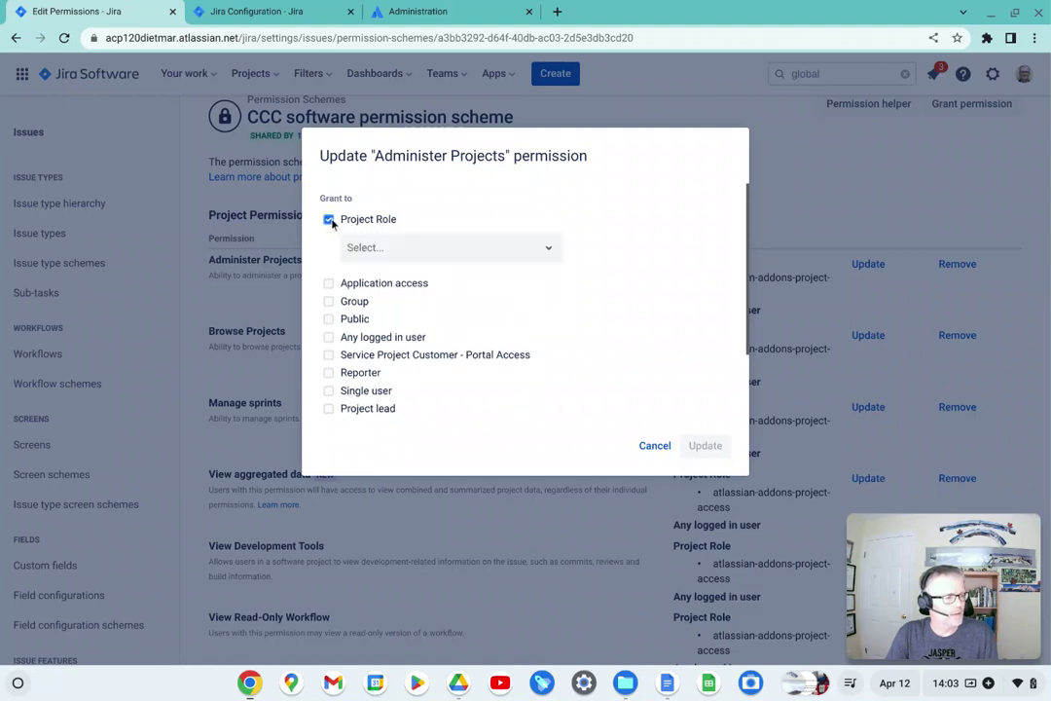
left_click(374, 249)
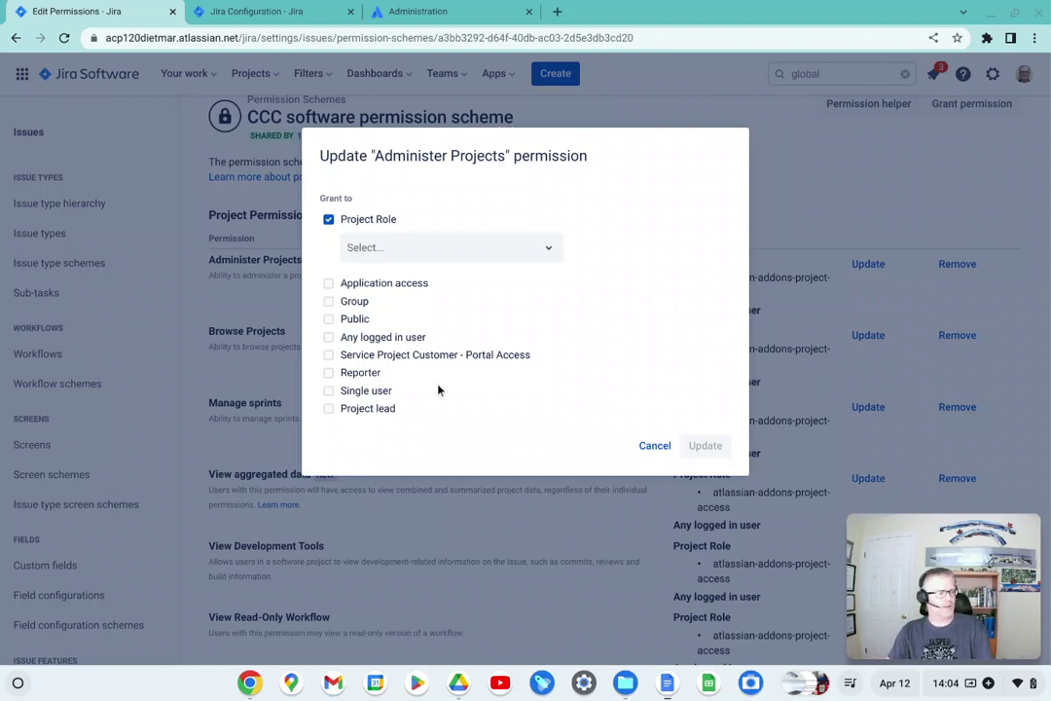
scroll(333, 399, "down", 1)
scroll(364, 401, "down", 2)
scroll(387, 394, "down", 1)
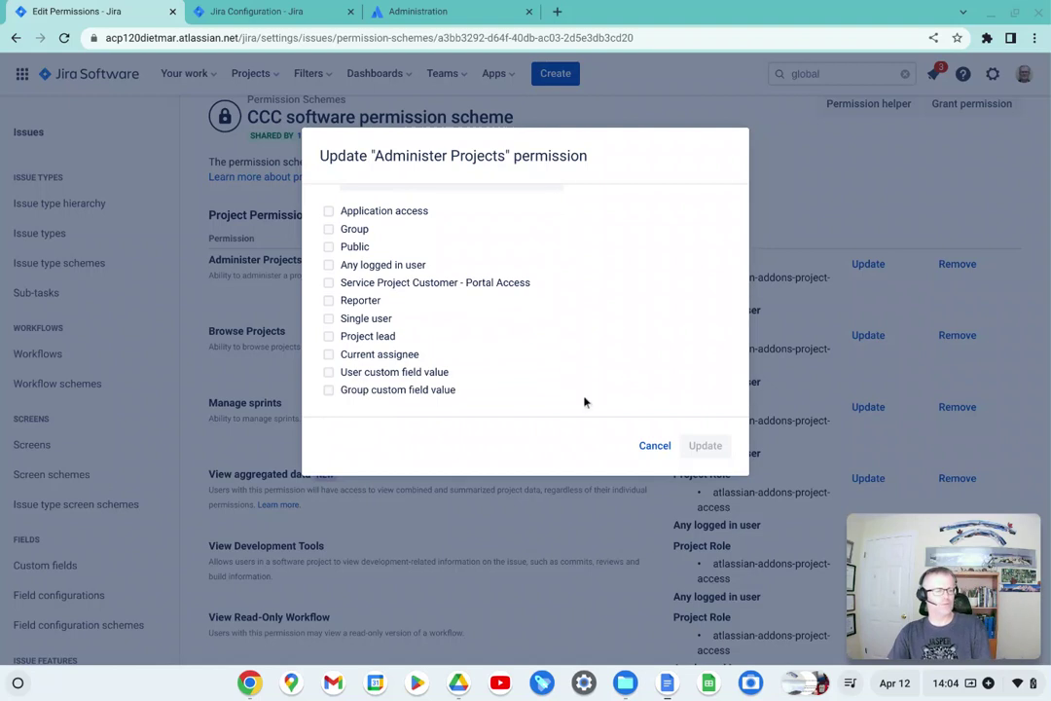
left_click(654, 446)
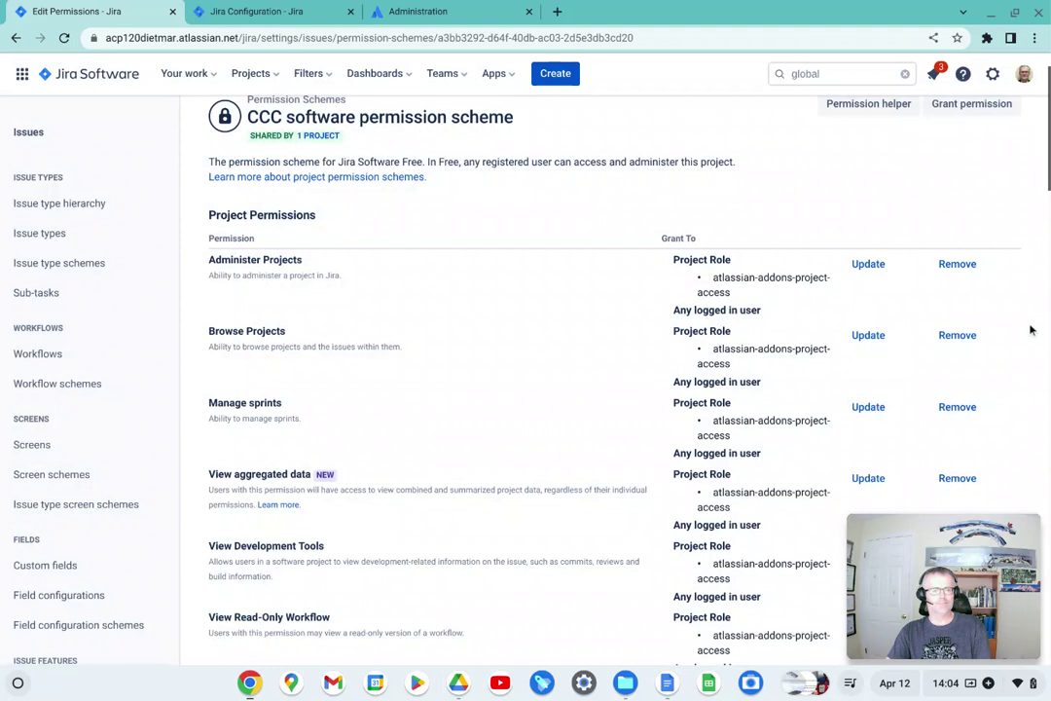